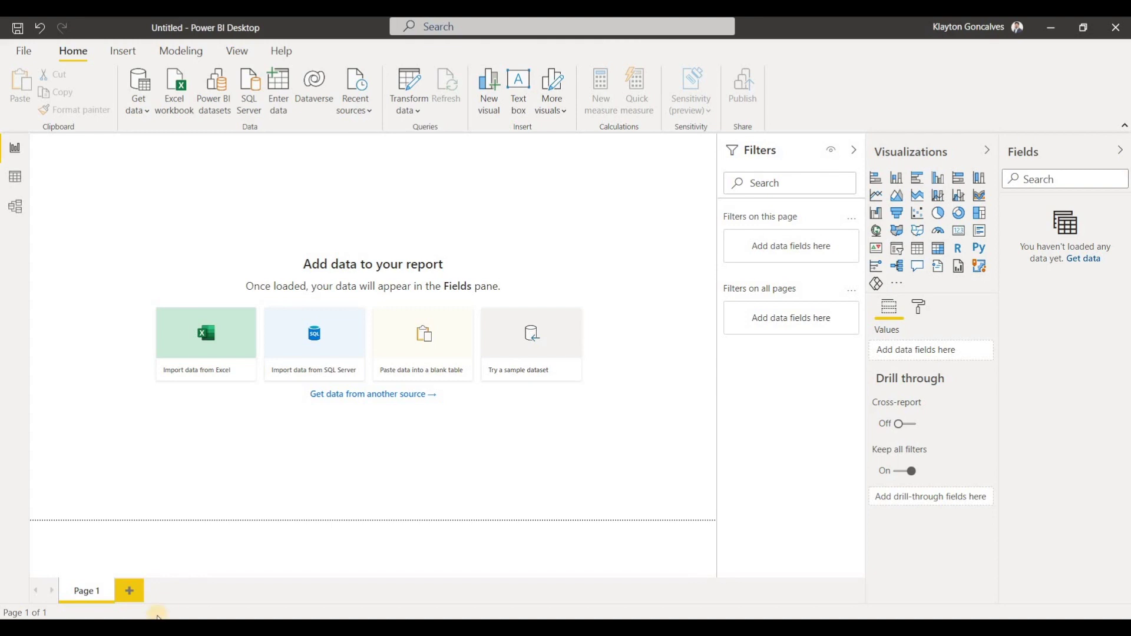
Switch to File Explorer showing the GoAnalytics Videos folder.
{"action": "key", "text": "alt+Tab"}
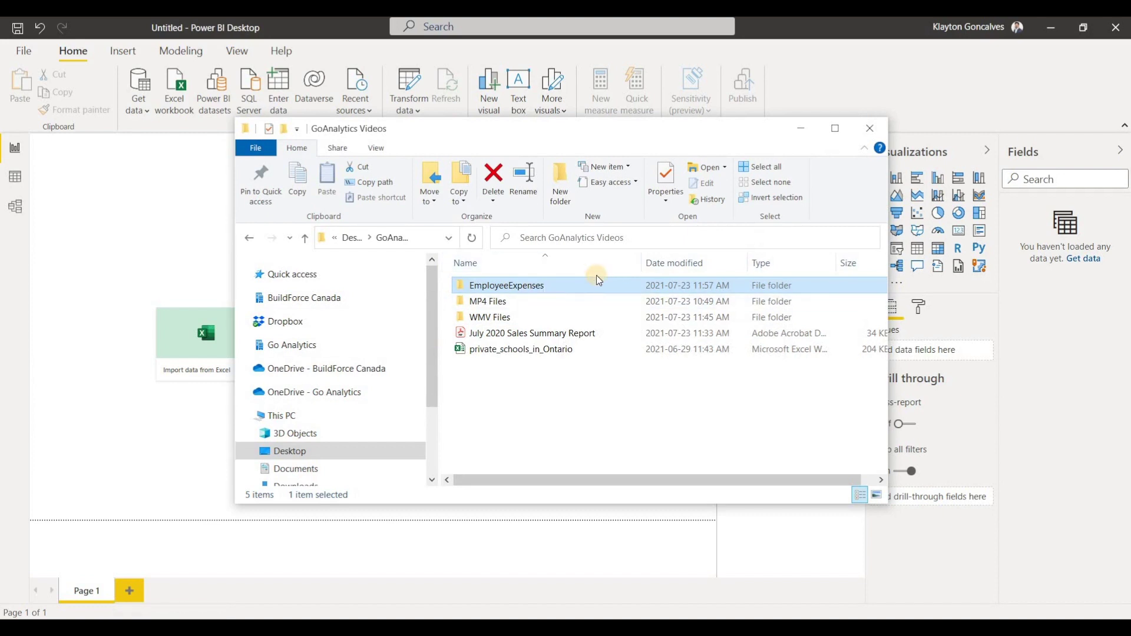
In EmployeeExpenses, look over the Pam, Kevin and Dwight files and open Dwight_Expenses in Excel.
{"action": "double_click", "coordinate": [511, 286]}
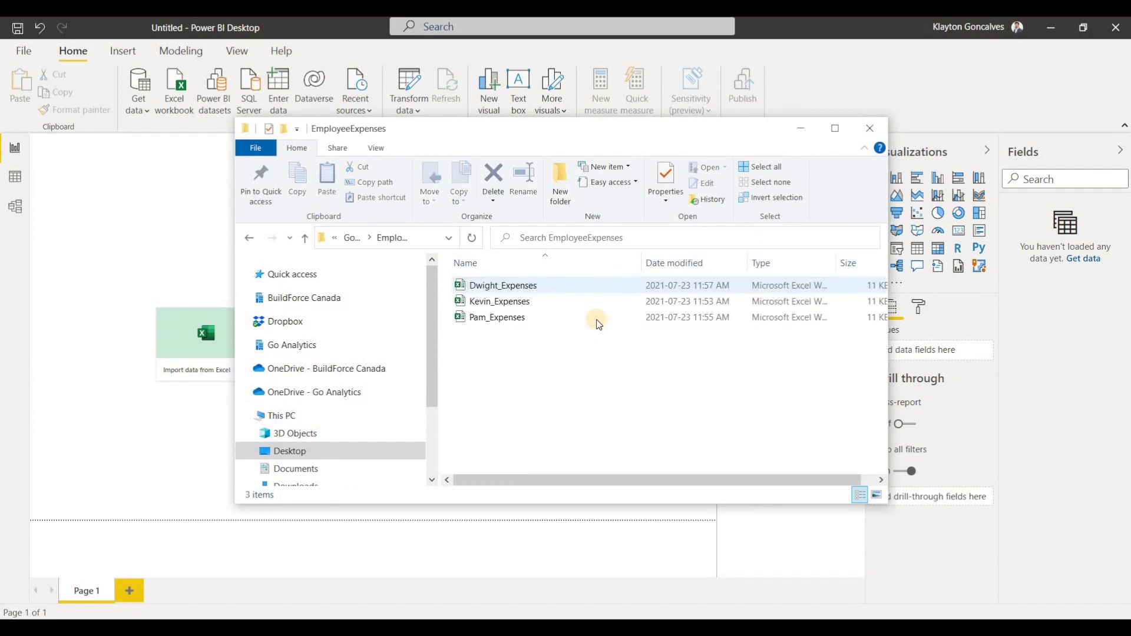
{"action": "left_click", "coordinate": [522, 322]}
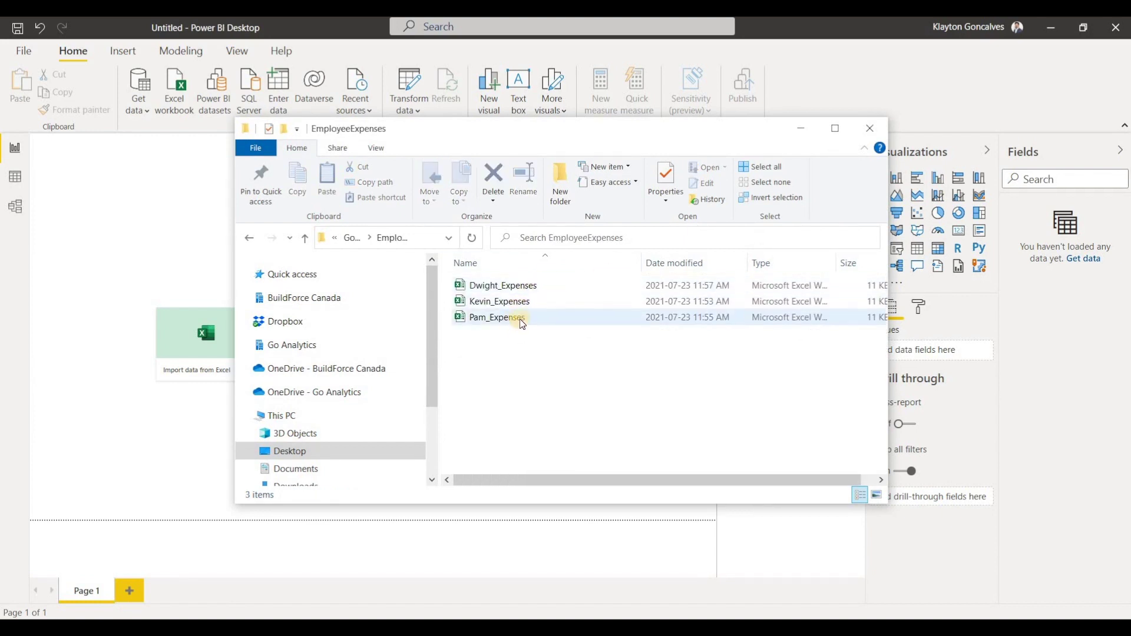
{"action": "left_click", "coordinate": [510, 298]}
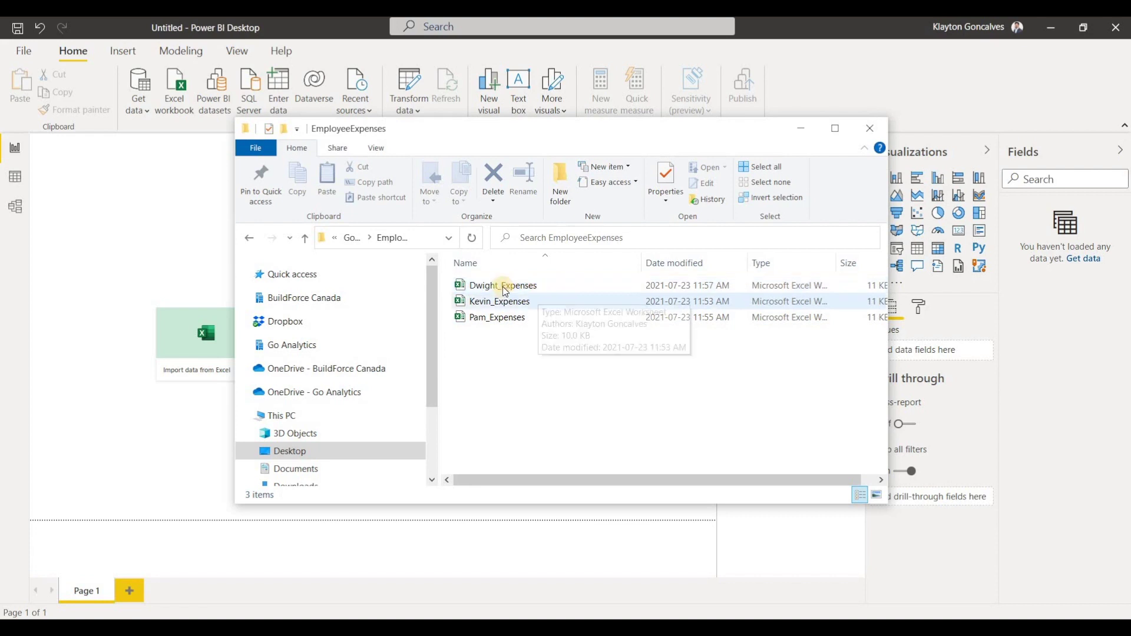
{"action": "left_click", "coordinate": [505, 289]}
{"action": "left_click", "coordinate": [505, 288]}
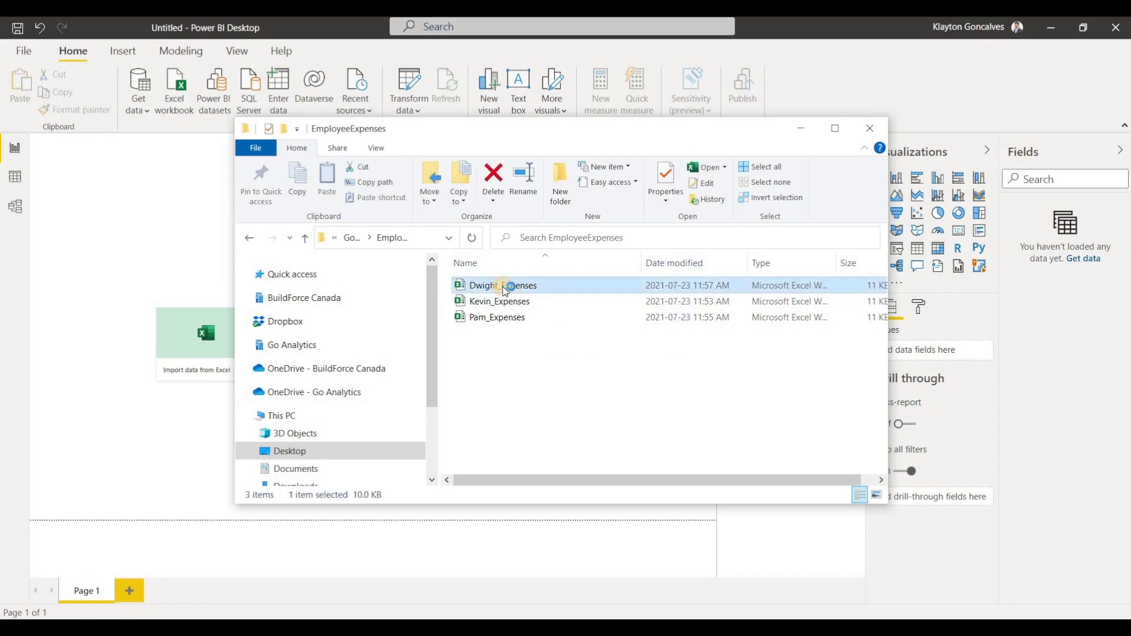
{"action": "double_click", "coordinate": [503, 286]}
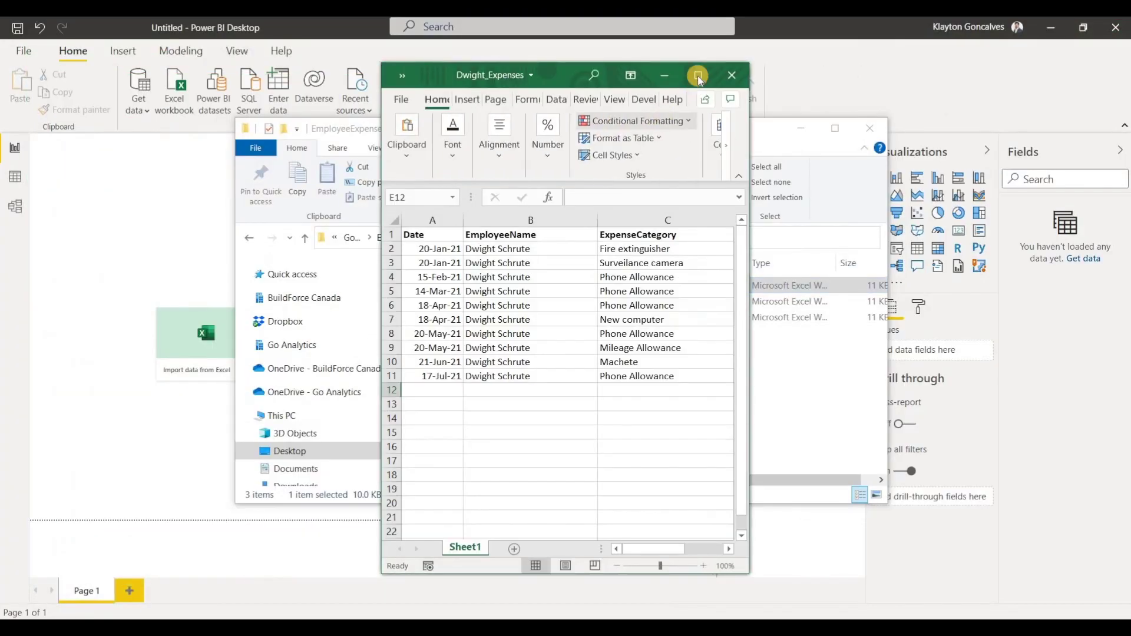
Maximize the Dwight_Expenses sheet to review its columns, then close the workbook and Excel.
{"action": "left_click", "coordinate": [698, 75]}
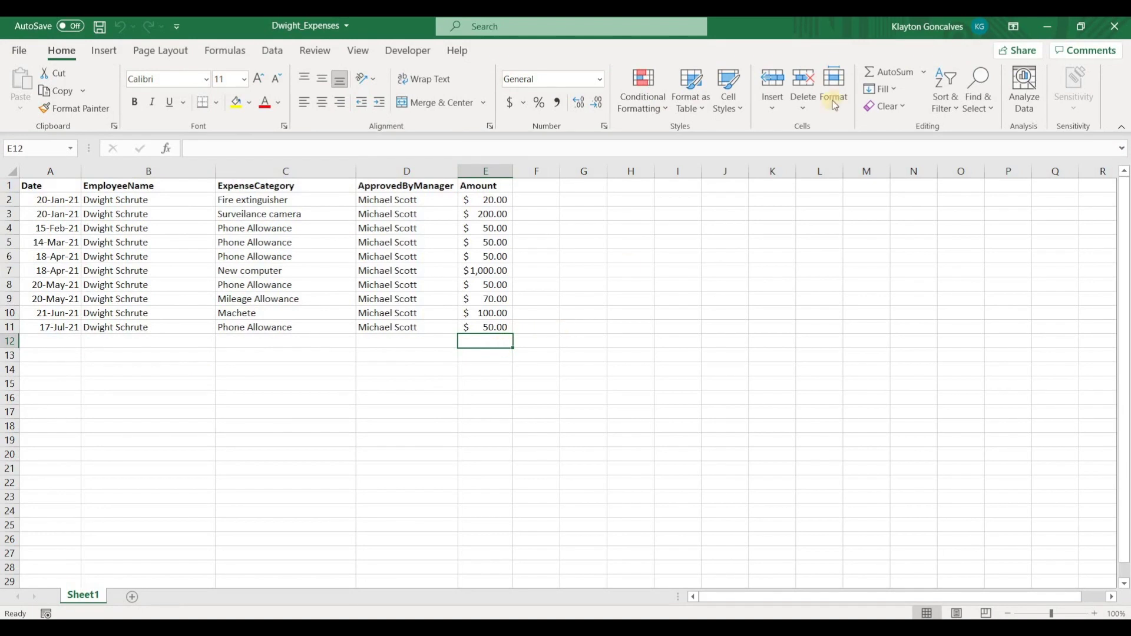
{"action": "left_click", "coordinate": [1108, 26]}
{"action": "left_click", "coordinate": [1107, 26]}
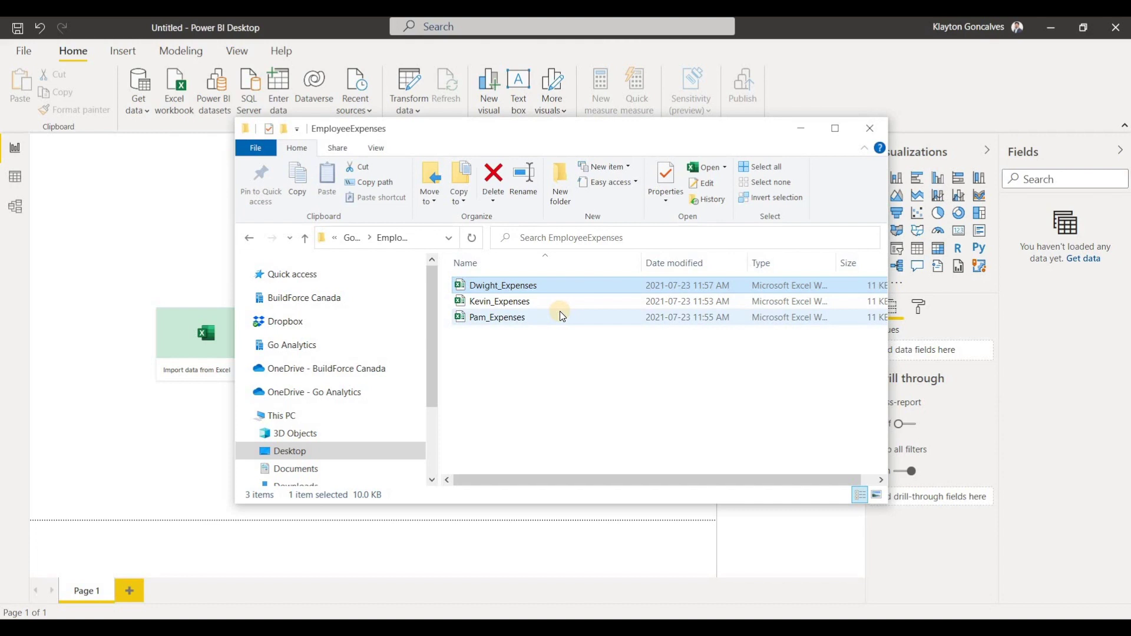
Return to Power BI and connect to a Folder source via Get data > More.
{"action": "left_click", "coordinate": [156, 221]}
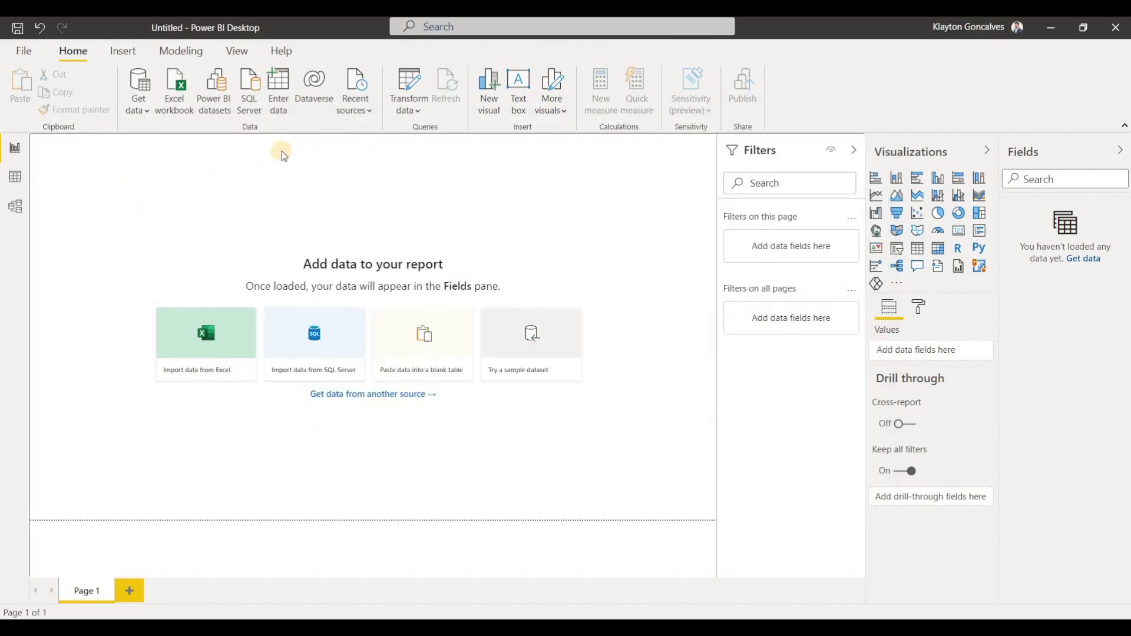
{"action": "left_click", "coordinate": [140, 112]}
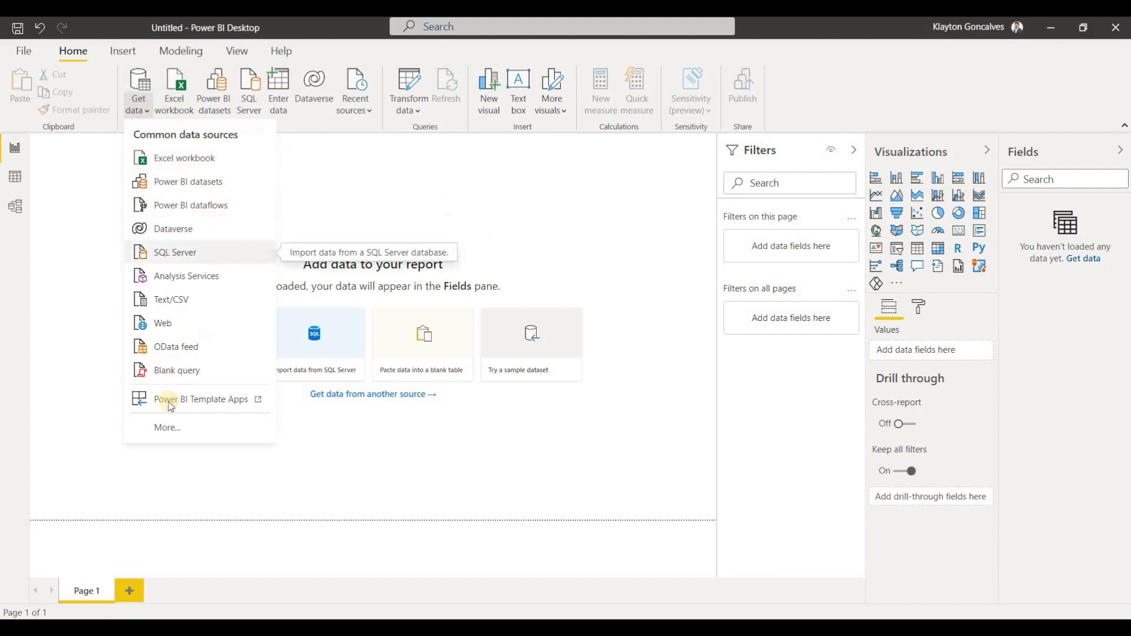
{"action": "left_click", "coordinate": [158, 429]}
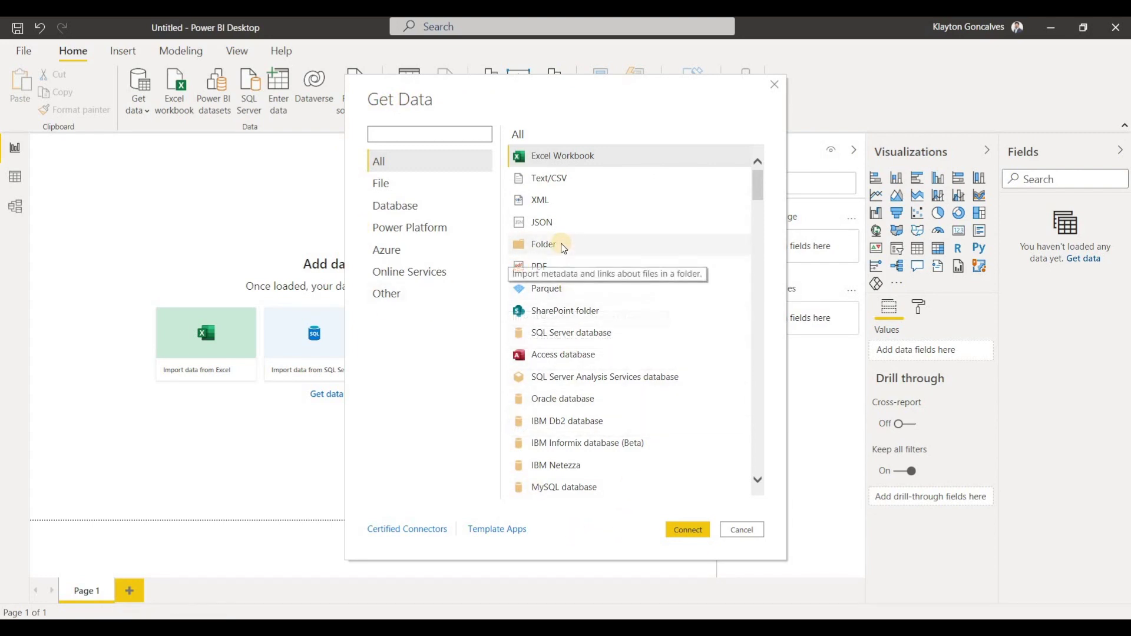
{"action": "left_click", "coordinate": [538, 244]}
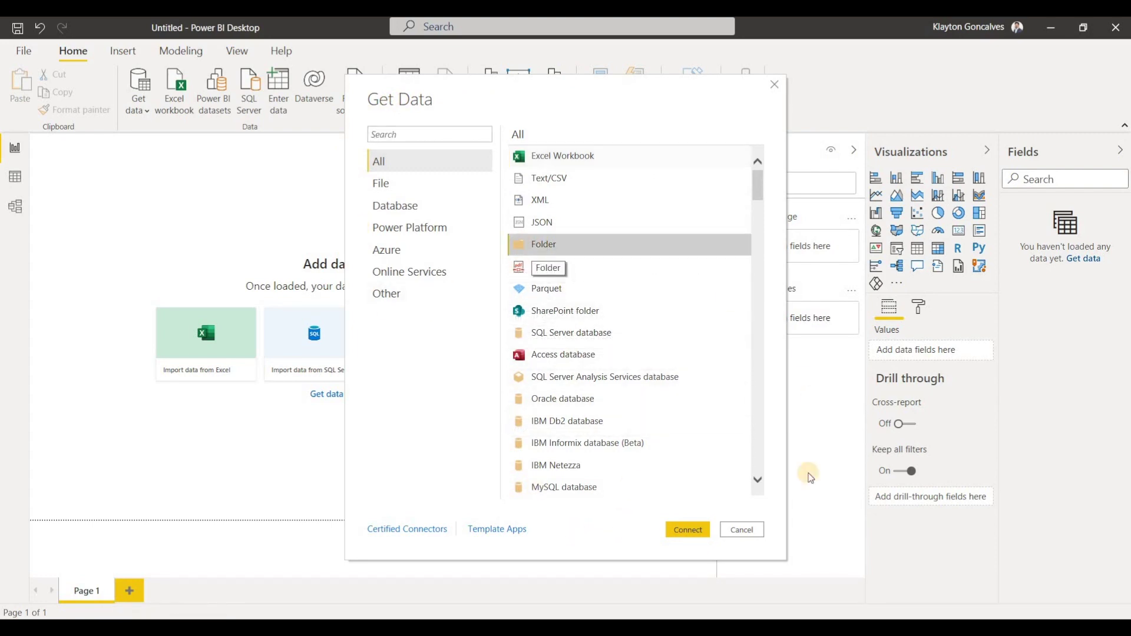
{"action": "left_click", "coordinate": [688, 530]}
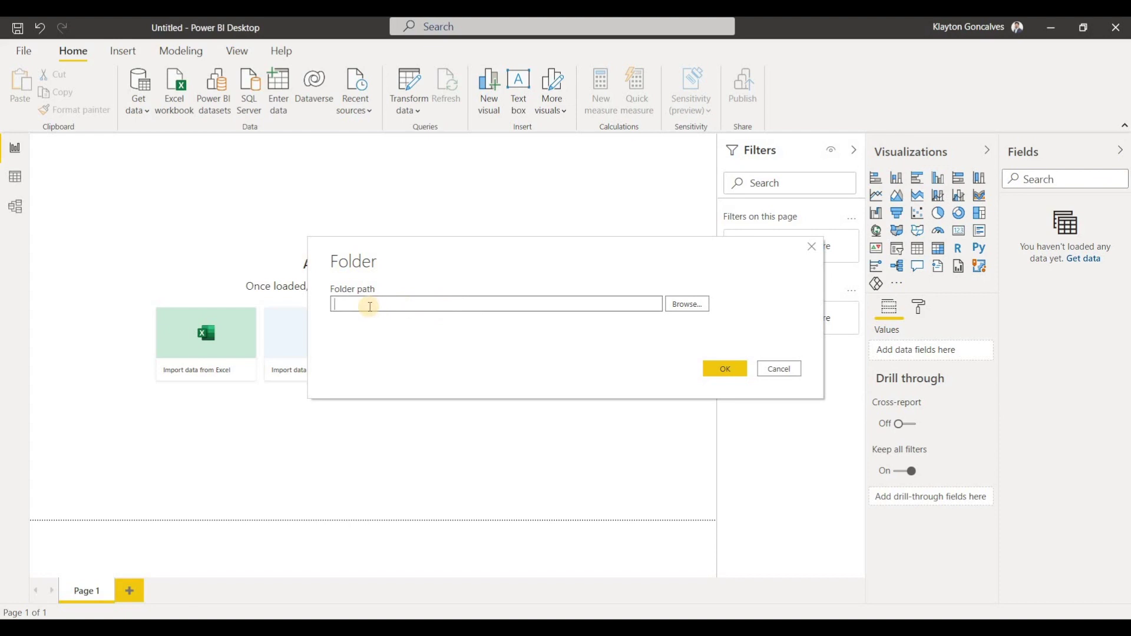
Browse to This PC > Desktop > GoAnalytics Videos > EmployeeExpenses and confirm it as the folder path.
{"action": "left_click", "coordinate": [689, 304]}
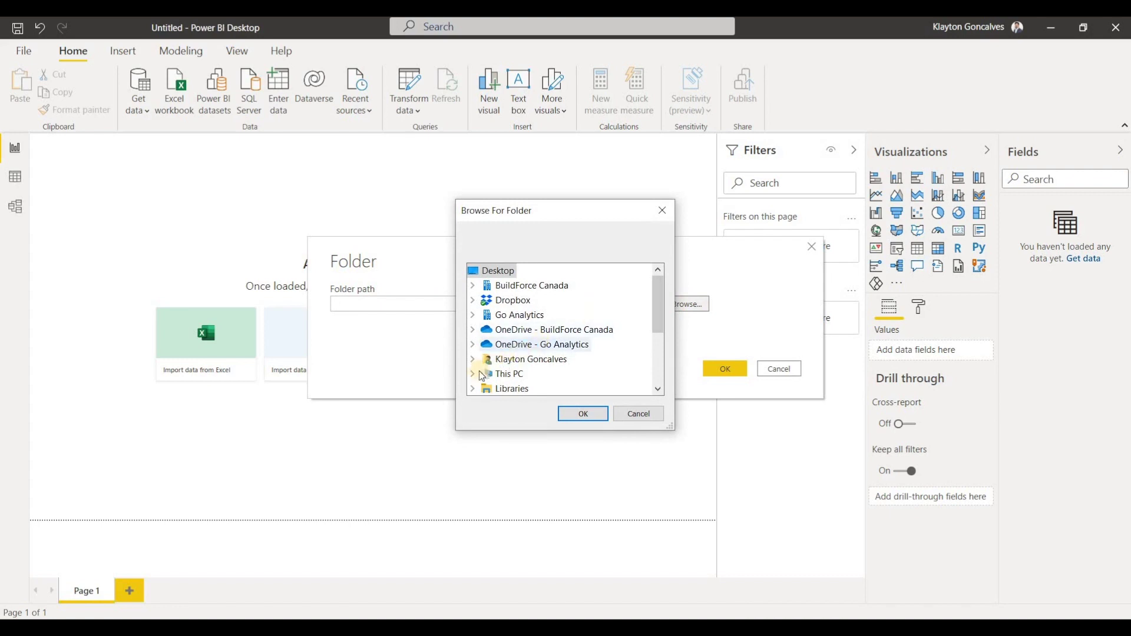
{"action": "left_click", "coordinate": [472, 372]}
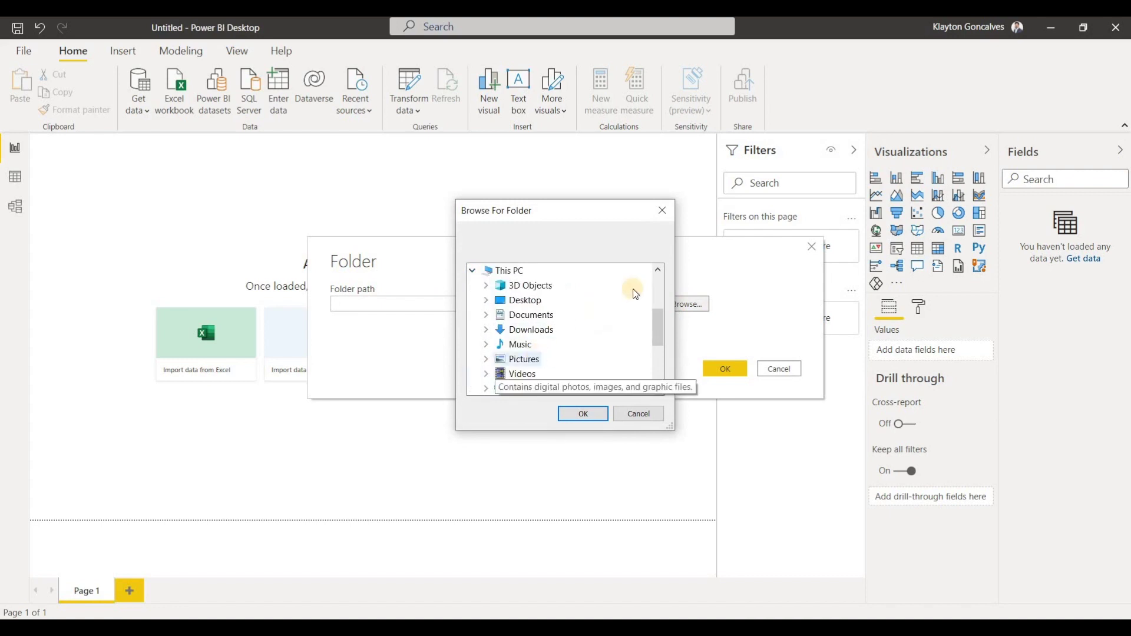
{"action": "left_click", "coordinate": [485, 300]}
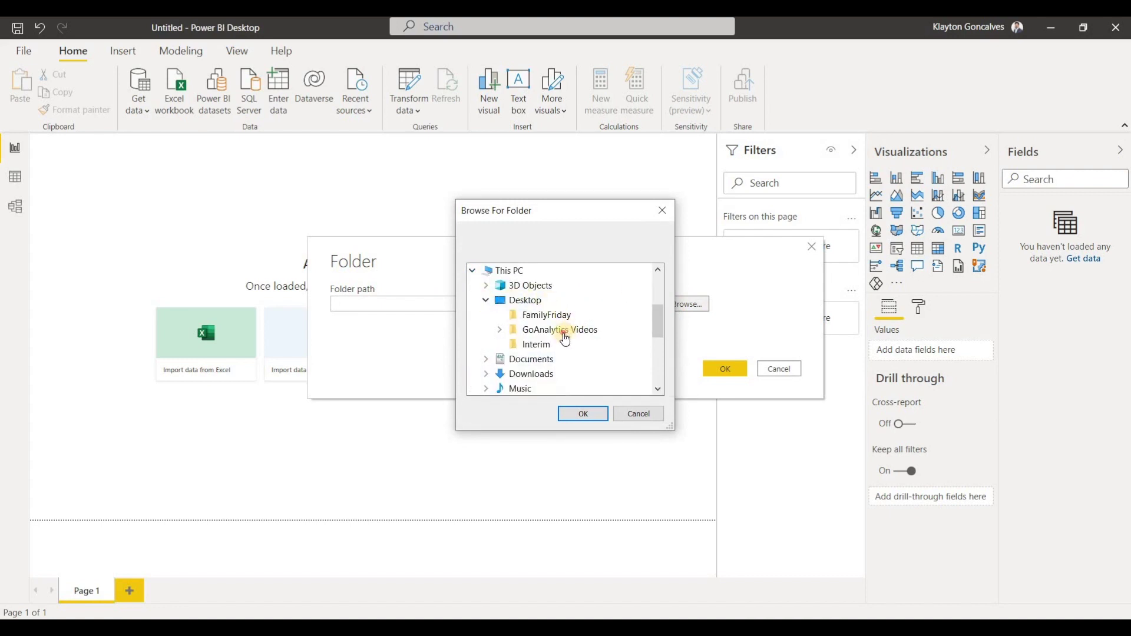
{"action": "double_click", "coordinate": [563, 330]}
{"action": "left_click", "coordinate": [568, 346]}
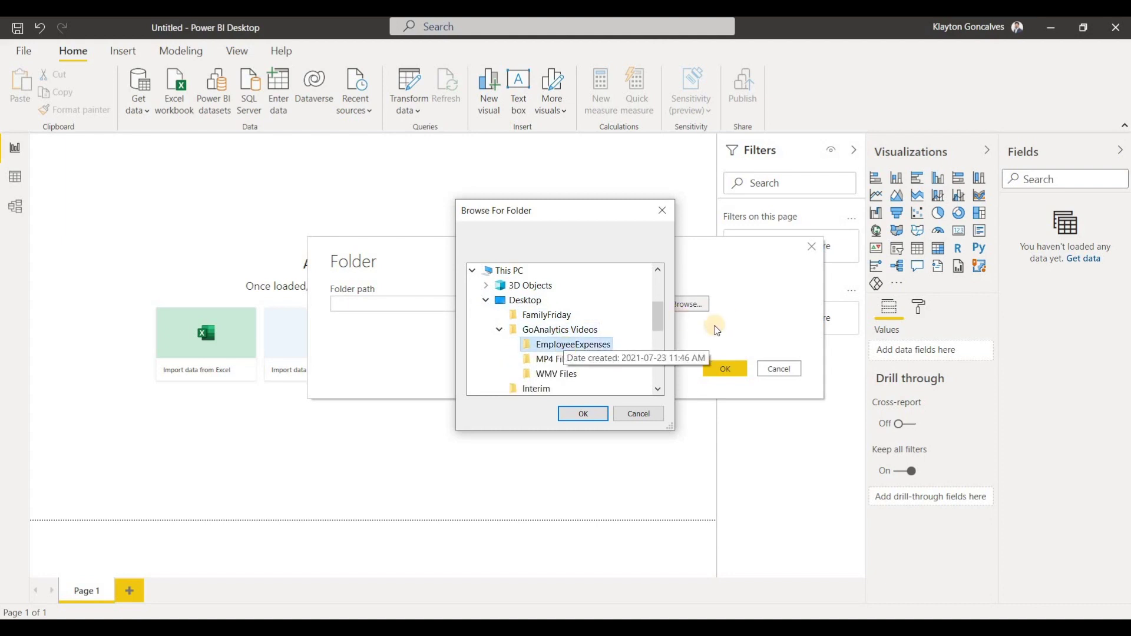
{"action": "left_click", "coordinate": [583, 414]}
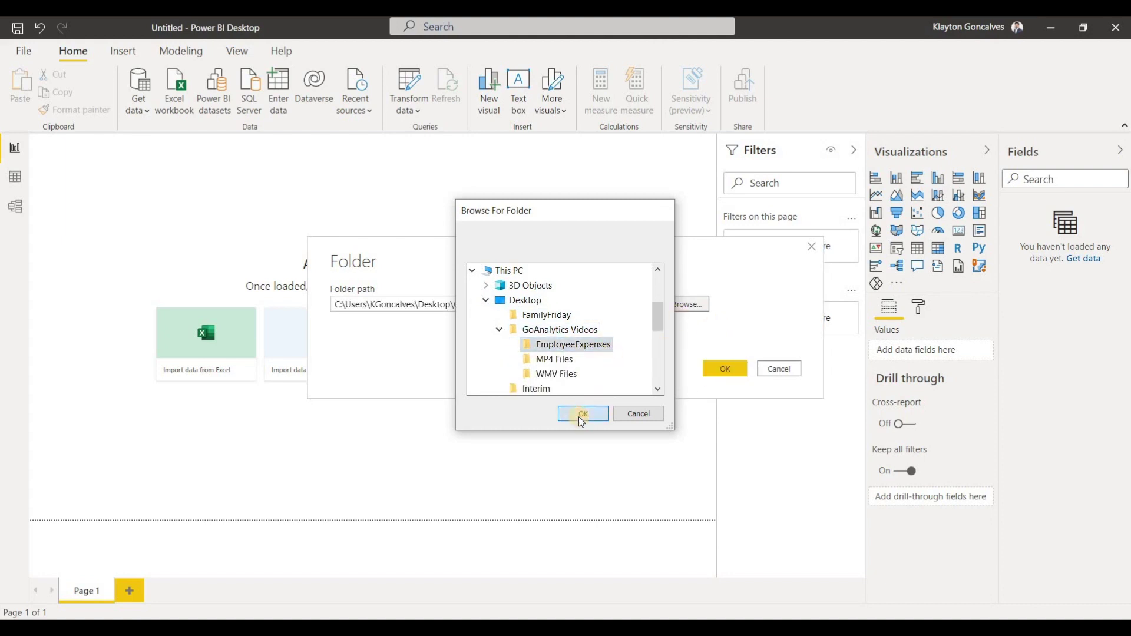
{"action": "left_click", "coordinate": [734, 369]}
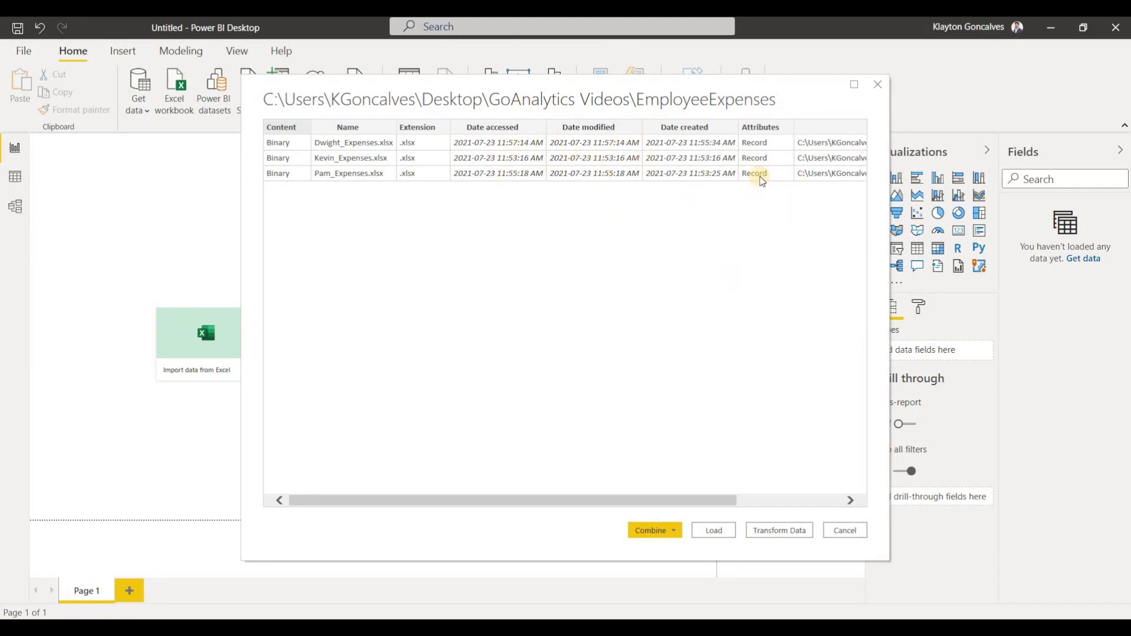
Scroll the folder preview sideways to check the columns for the three .xlsx files.
{"action": "scroll", "coordinate": [762, 181], "scroll_direction": "right", "scroll_amount": 5}
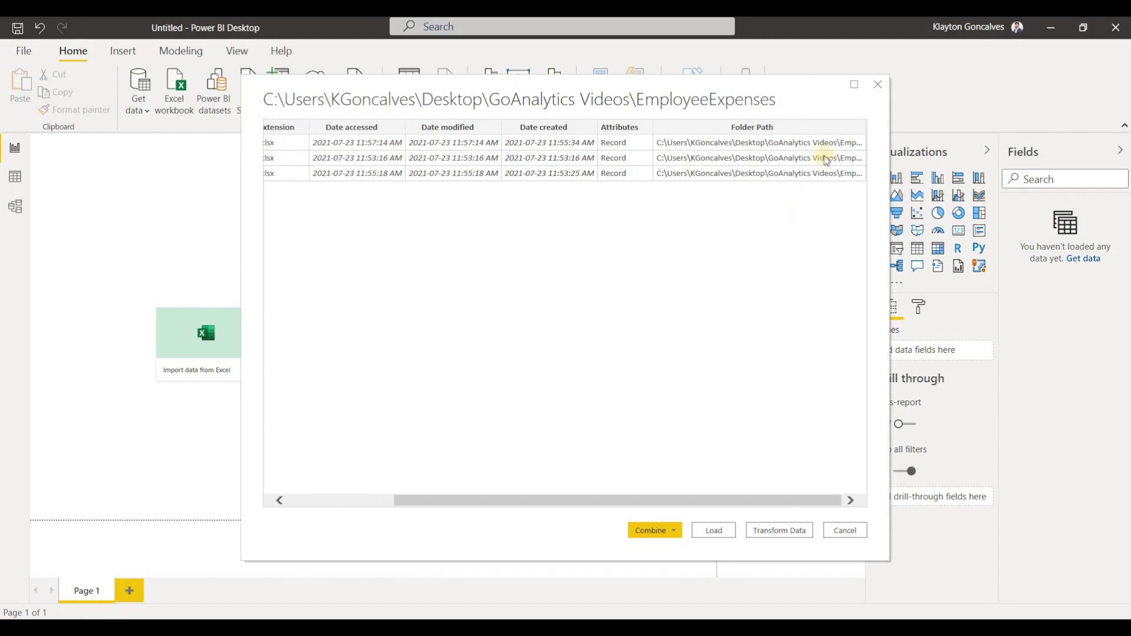
{"action": "scroll", "coordinate": [698, 215], "scroll_direction": "left", "scroll_amount": 5}
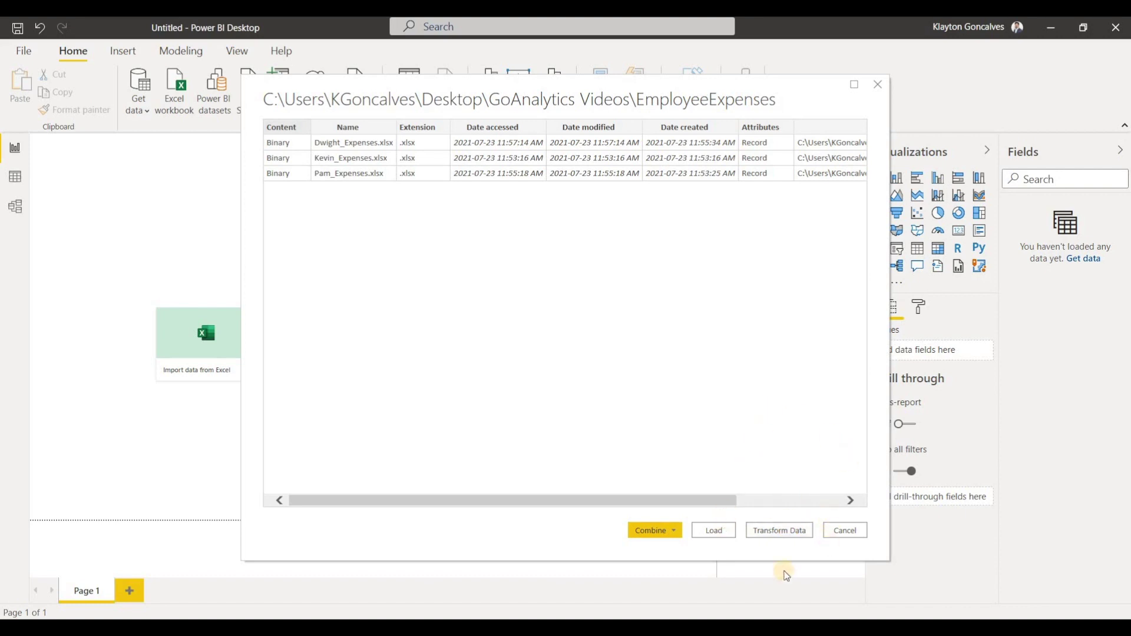
Combine & Load the files using First file as sample and the Sheet1 (2) table.
{"action": "left_click", "coordinate": [646, 540]}
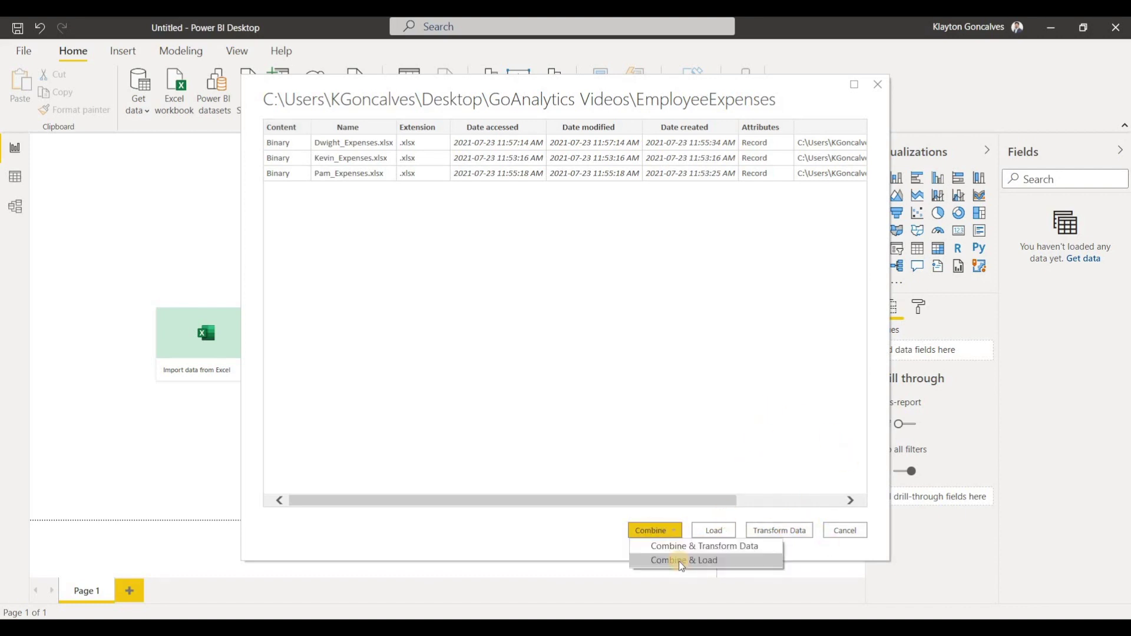
{"action": "left_click", "coordinate": [679, 561]}
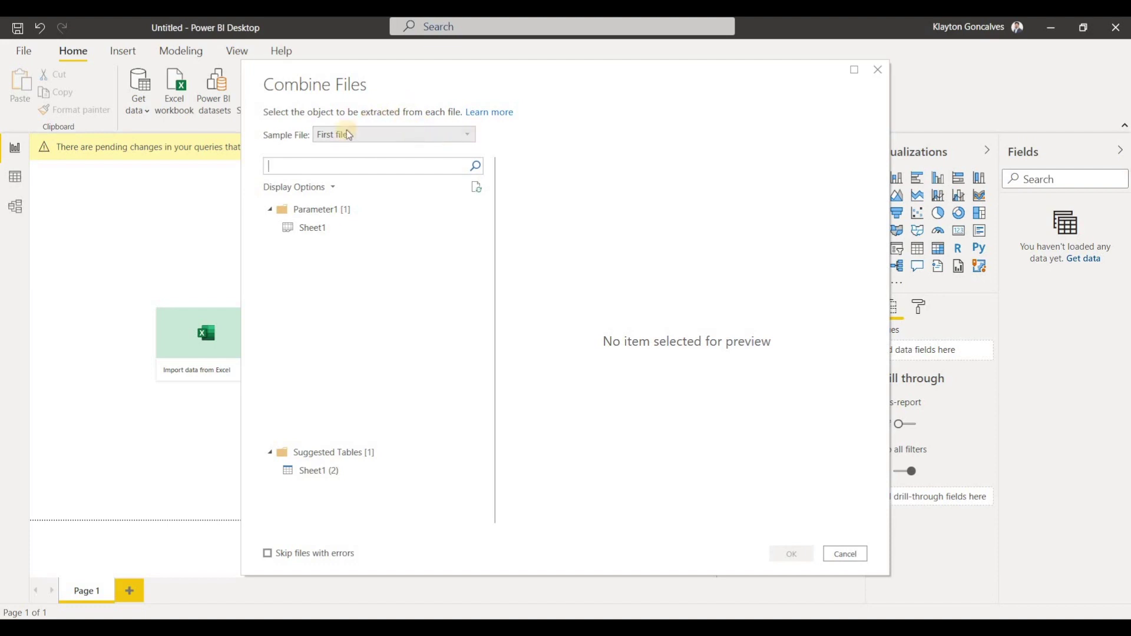
{"action": "left_click", "coordinate": [413, 139]}
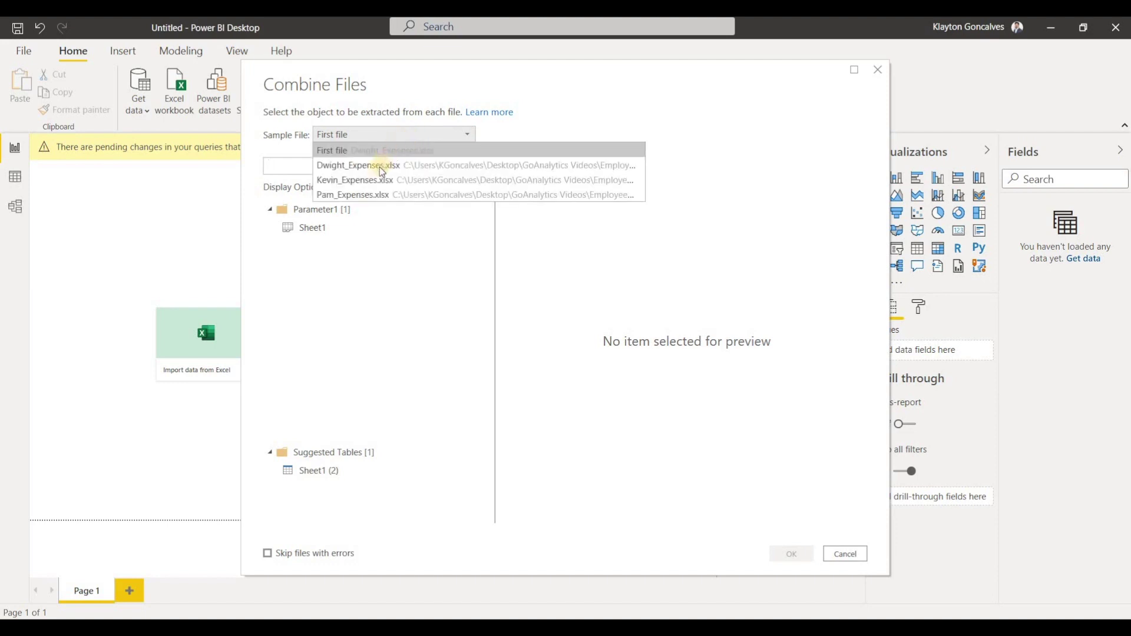
{"action": "left_click", "coordinate": [321, 152]}
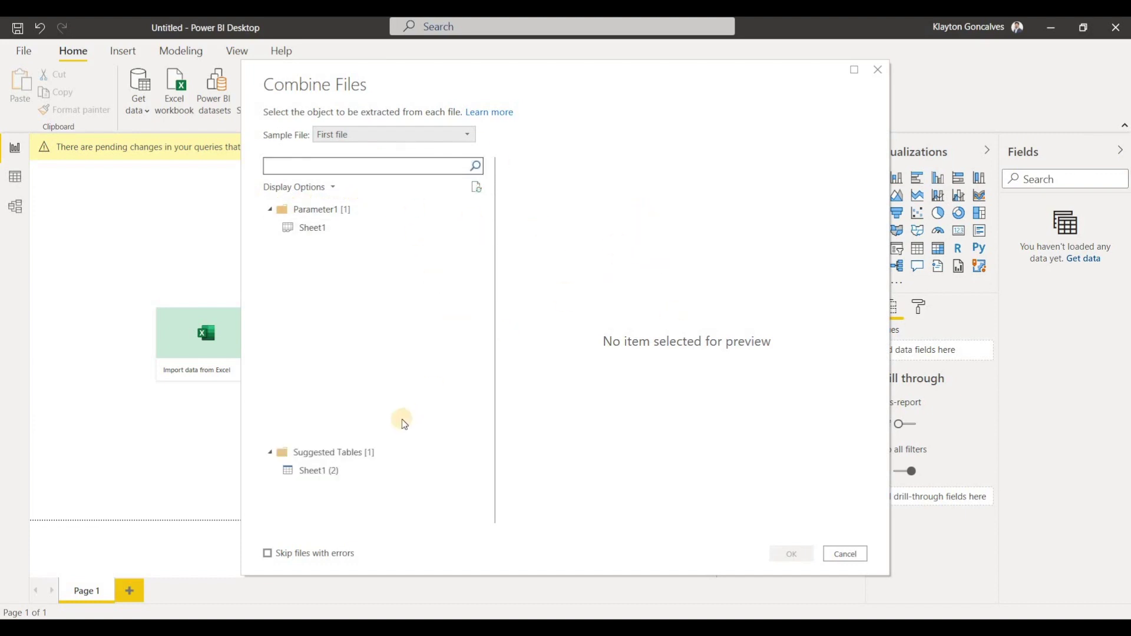
{"action": "left_click", "coordinate": [325, 234]}
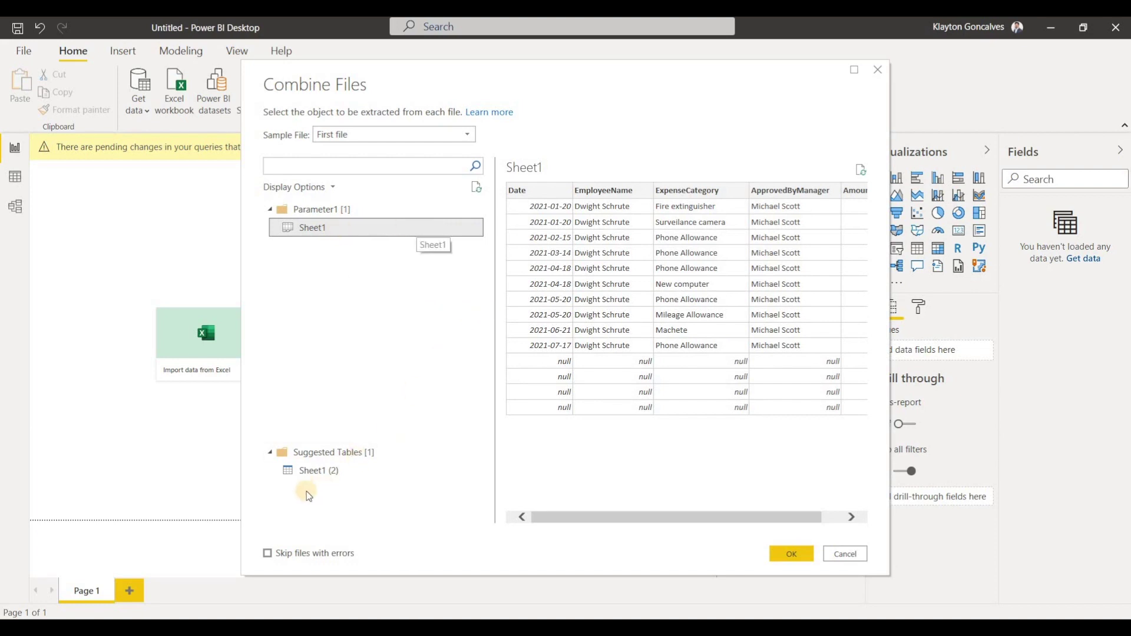
{"action": "left_click", "coordinate": [309, 470]}
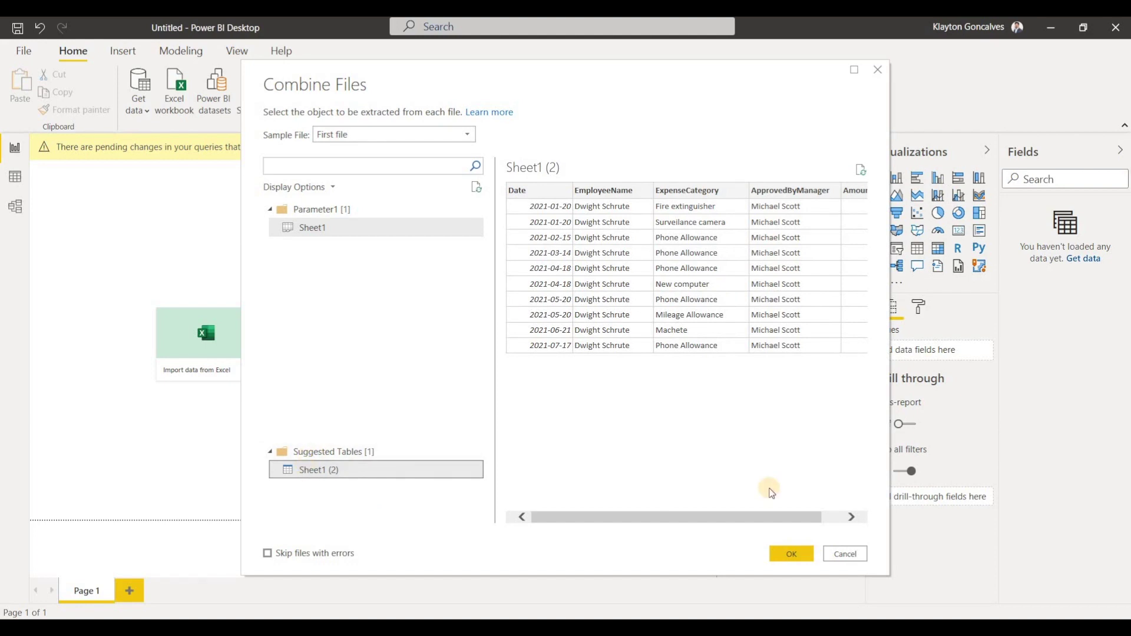
{"action": "left_click", "coordinate": [792, 554]}
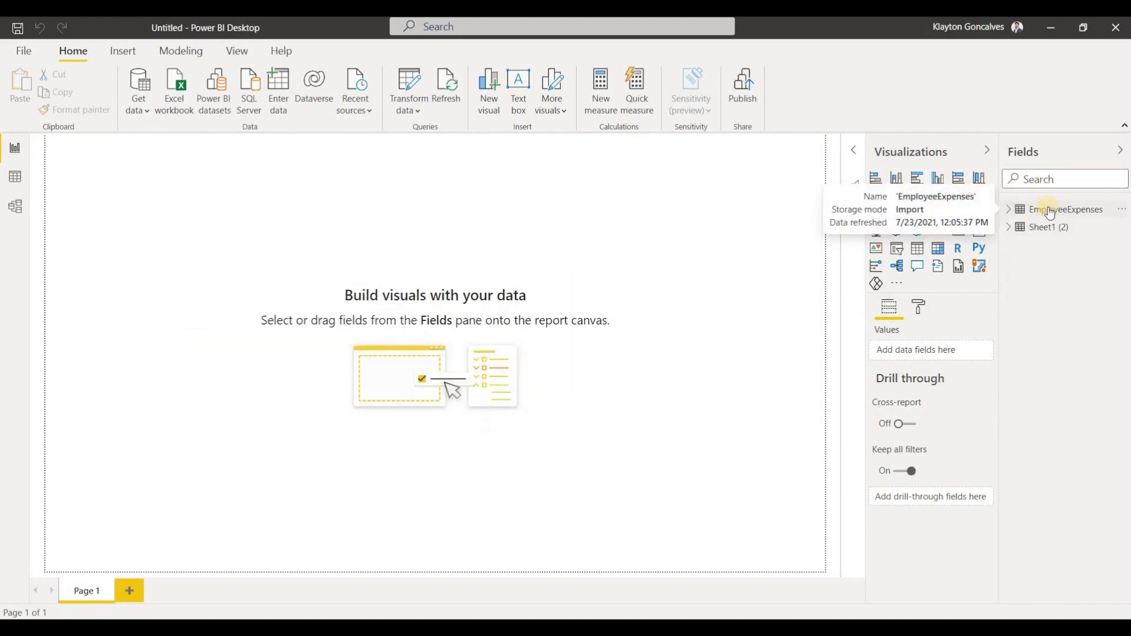
Expand EmployeeExpenses in the Fields pane and add an empty table visual.
{"action": "left_click", "coordinate": [1011, 212]}
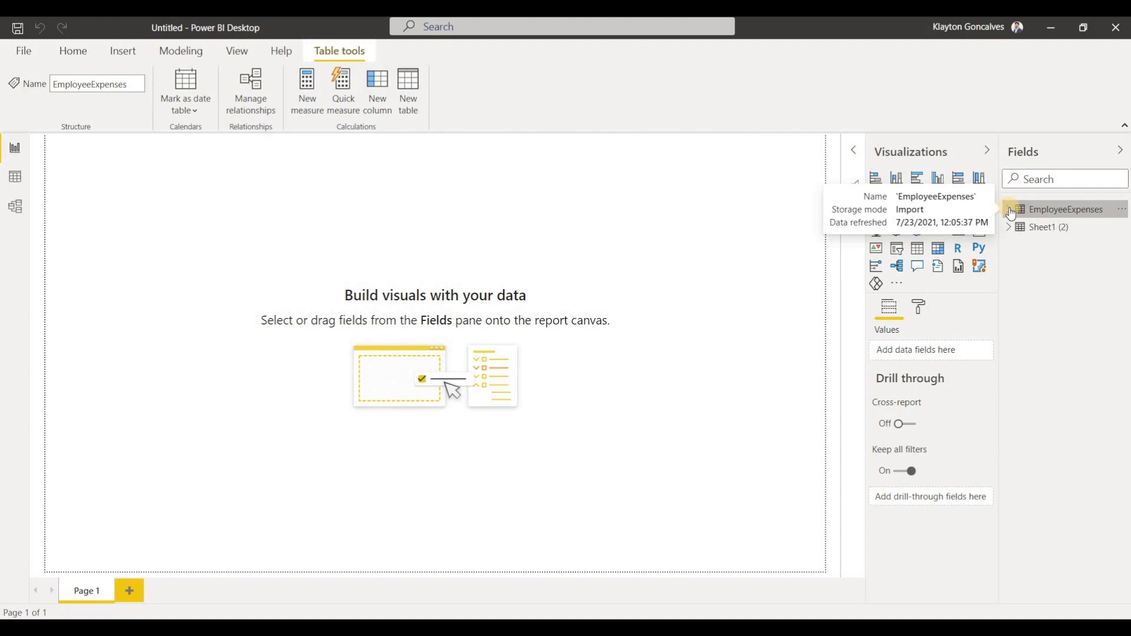
{"action": "left_click", "coordinate": [1011, 210]}
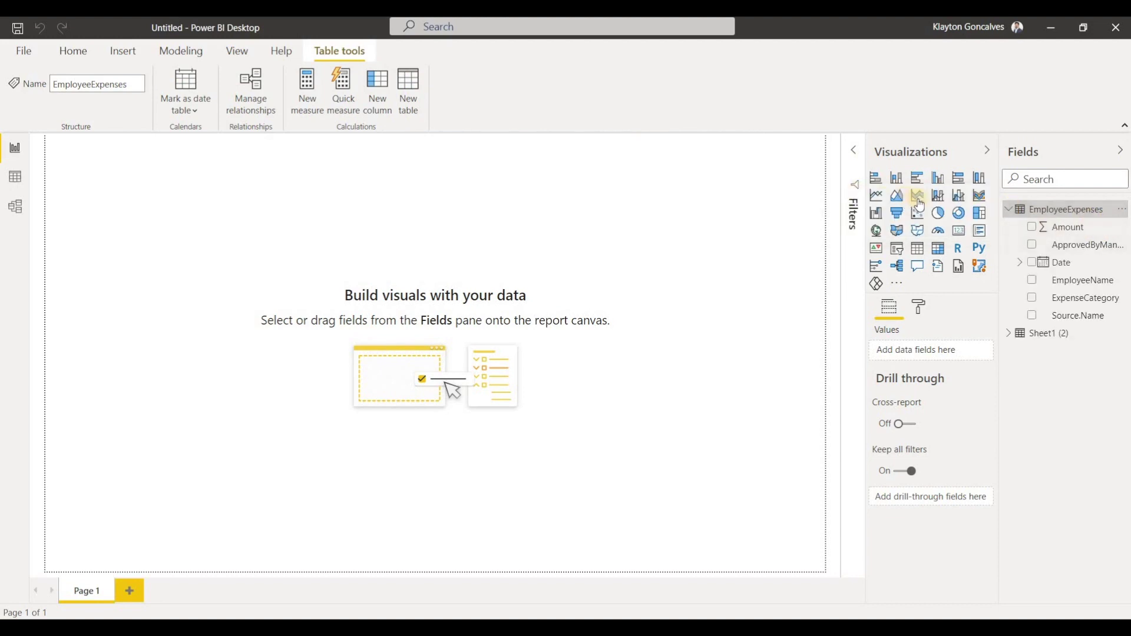
{"action": "left_click", "coordinate": [917, 258]}
Enlarge the table visual and add EmployeeName and Amount to its values.
{"action": "left_click_drag", "start_coordinate": [352, 321], "coordinate": [751, 403]}
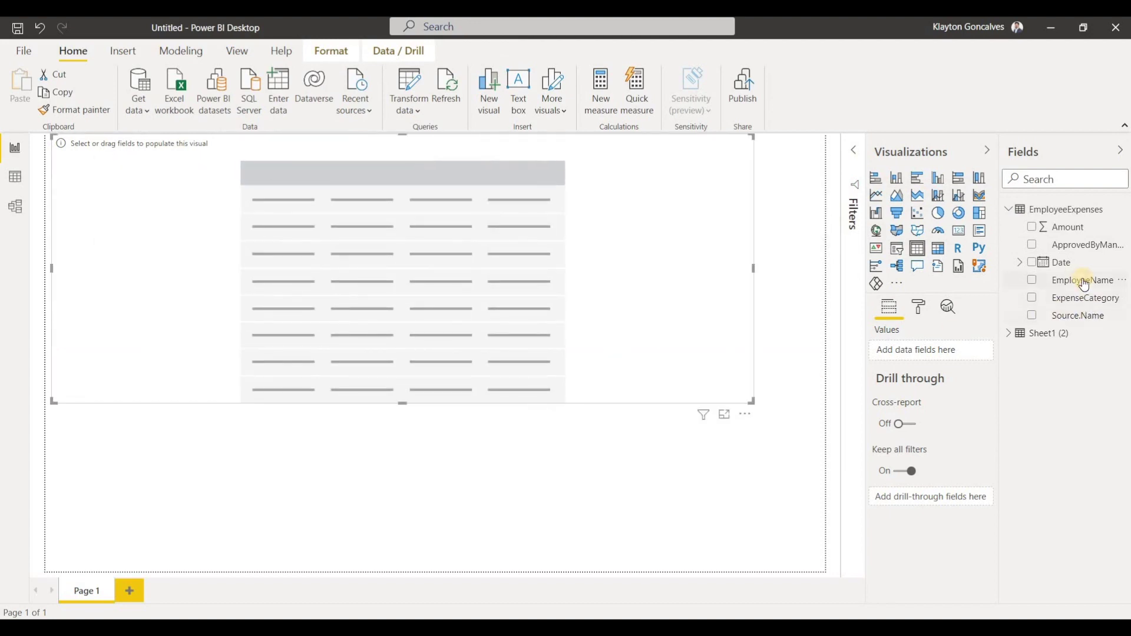
{"action": "left_click_drag", "start_coordinate": [1084, 284], "coordinate": [931, 353]}
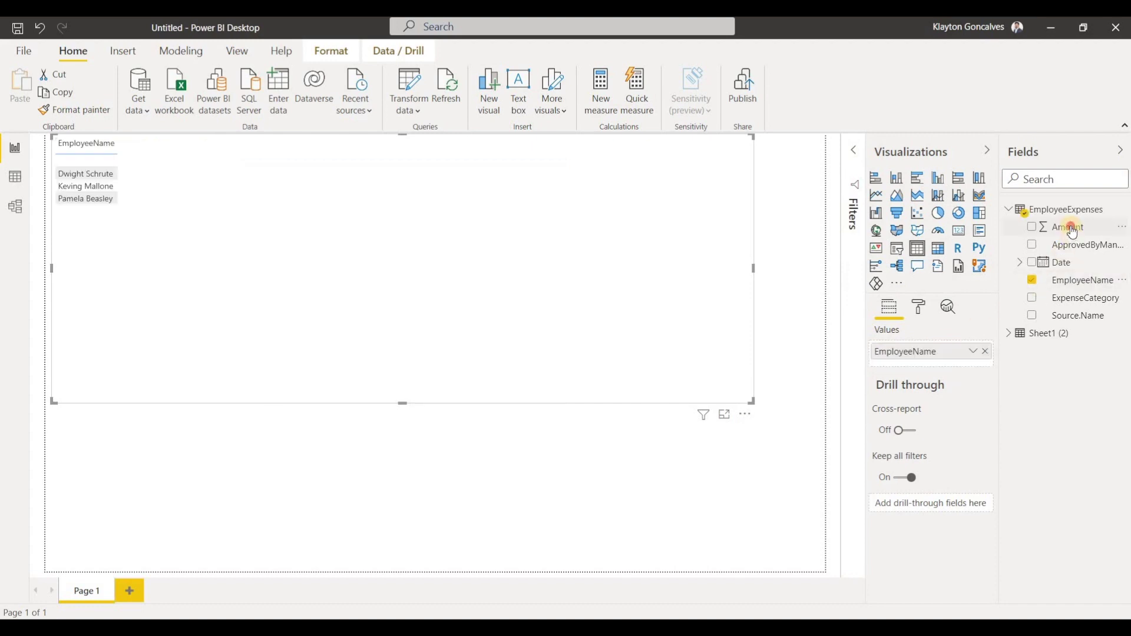
{"action": "left_click_drag", "start_coordinate": [1069, 227], "coordinate": [940, 366]}
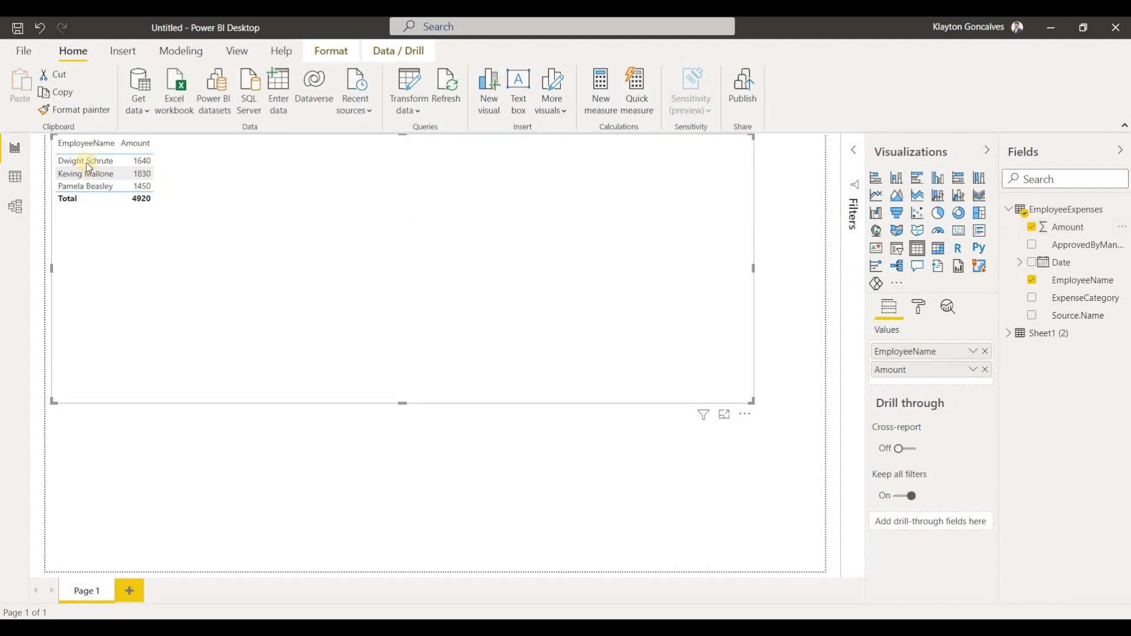
Select and deselect the first and last employee rows to check the 4920 total.
{"action": "left_click", "coordinate": [105, 160]}
{"action": "left_click", "coordinate": [110, 162]}
{"action": "left_click", "coordinate": [90, 188]}
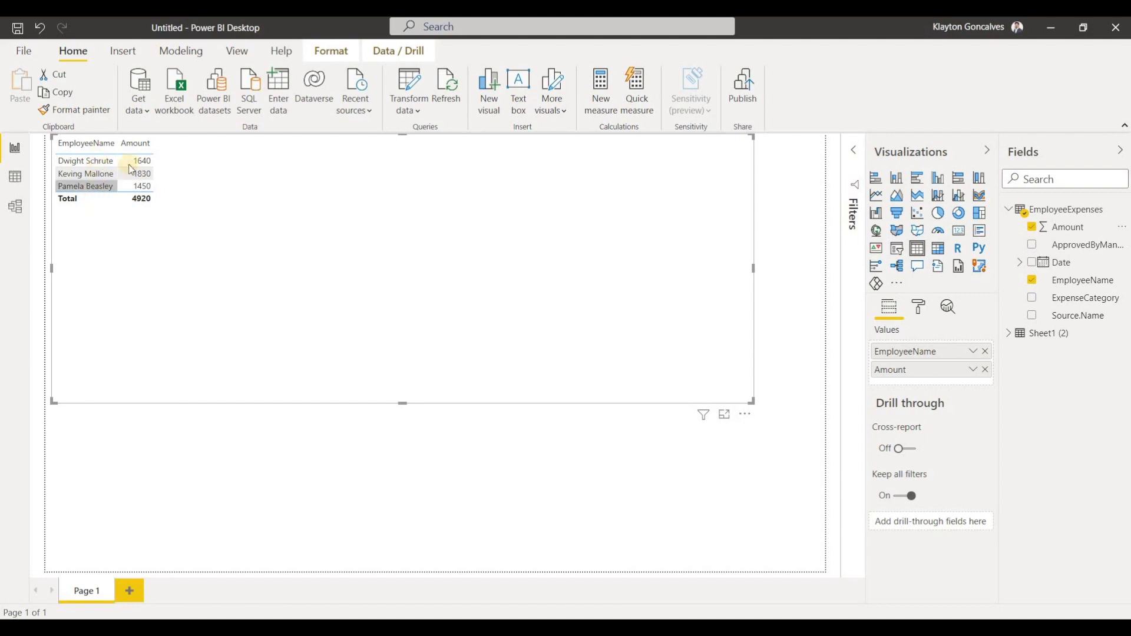
{"action": "left_click", "coordinate": [141, 183]}
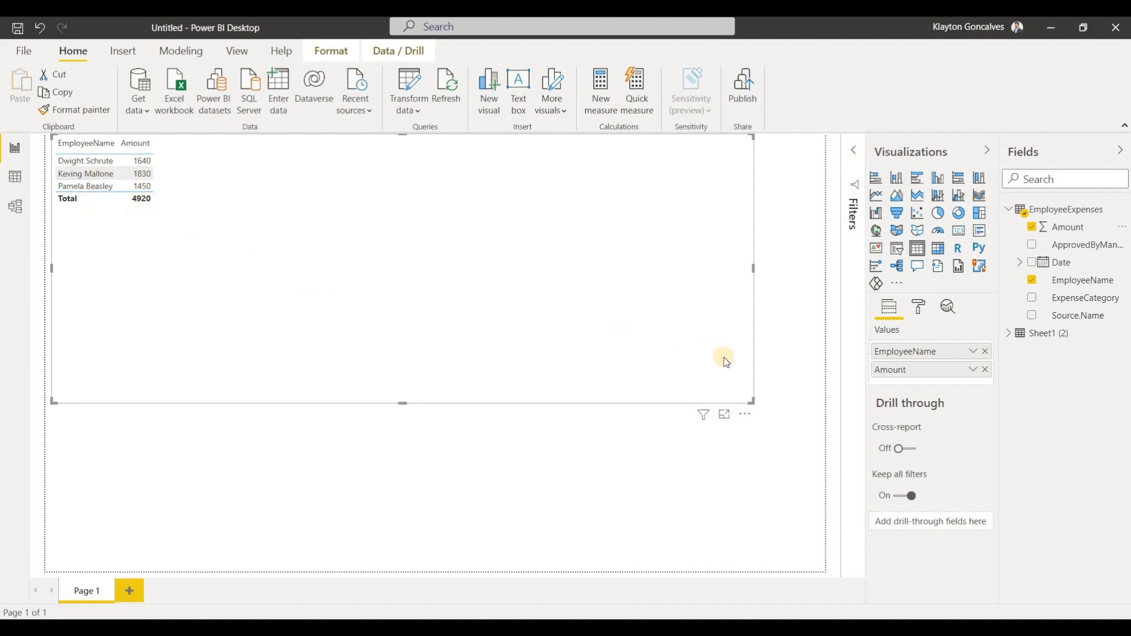